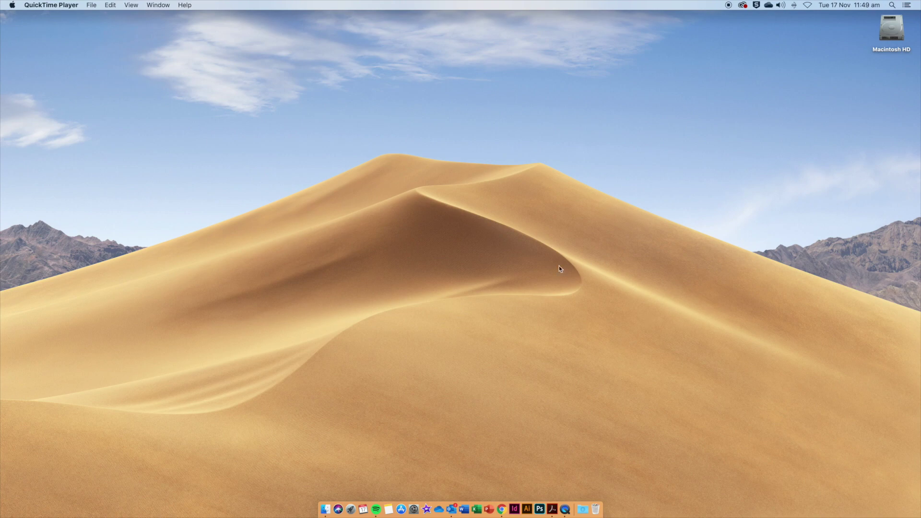
Launch Adobe Illustrator 2020 from the second page of Launchpad.
left_click(351, 509)
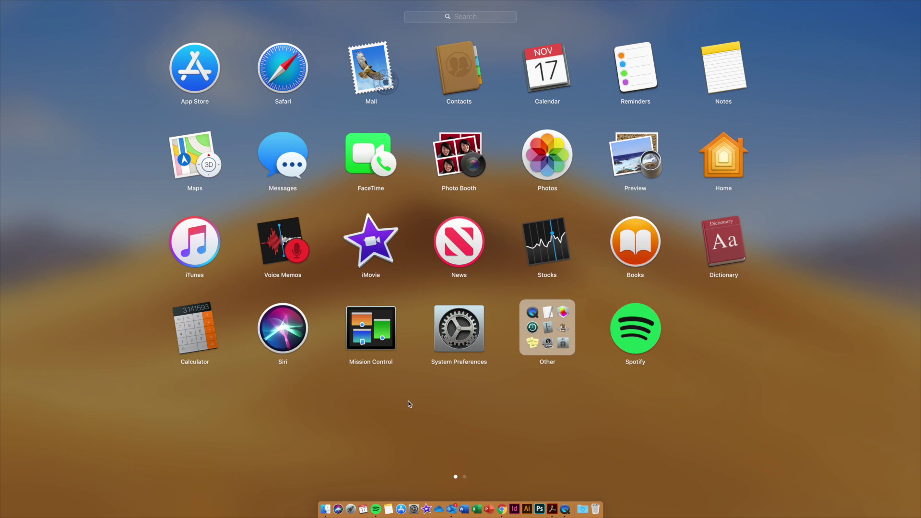
scroll(508, 391, "right", 3)
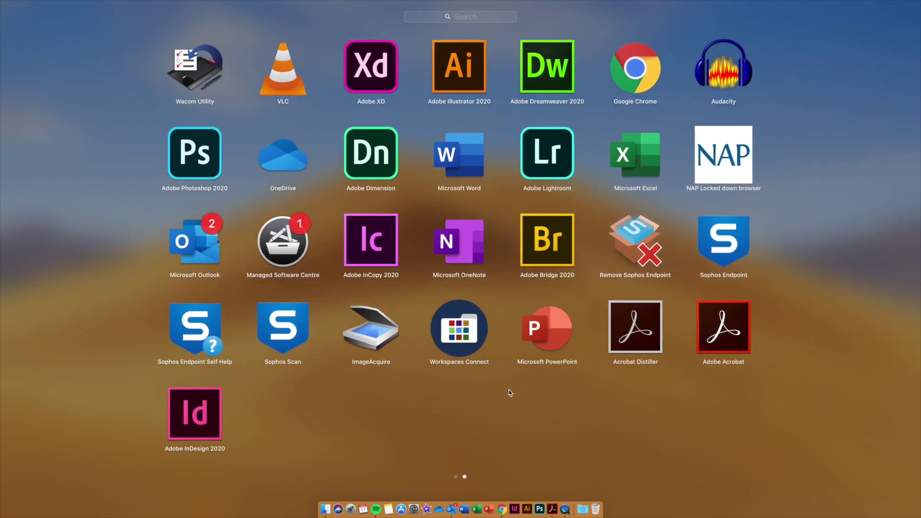
left_click(463, 60)
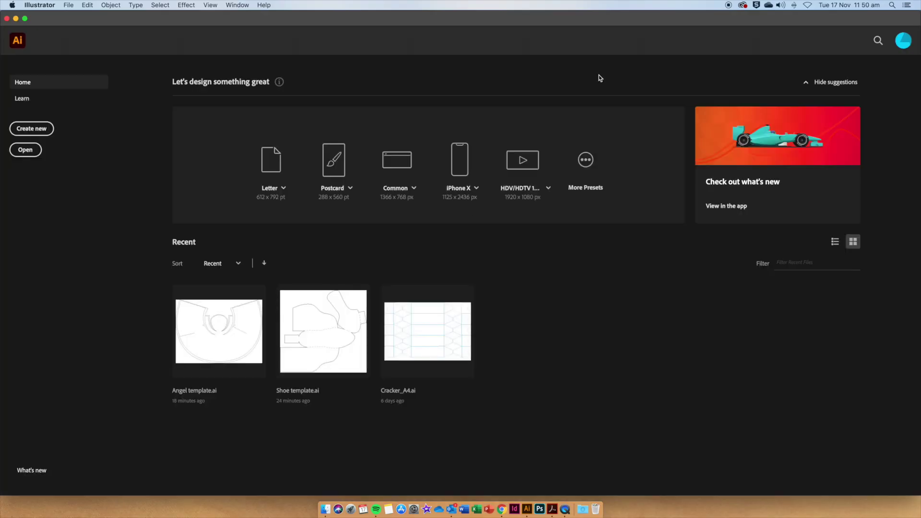
Create a new blank A4 landscape print document (841.89 × 595.276 pt).
left_click(41, 134)
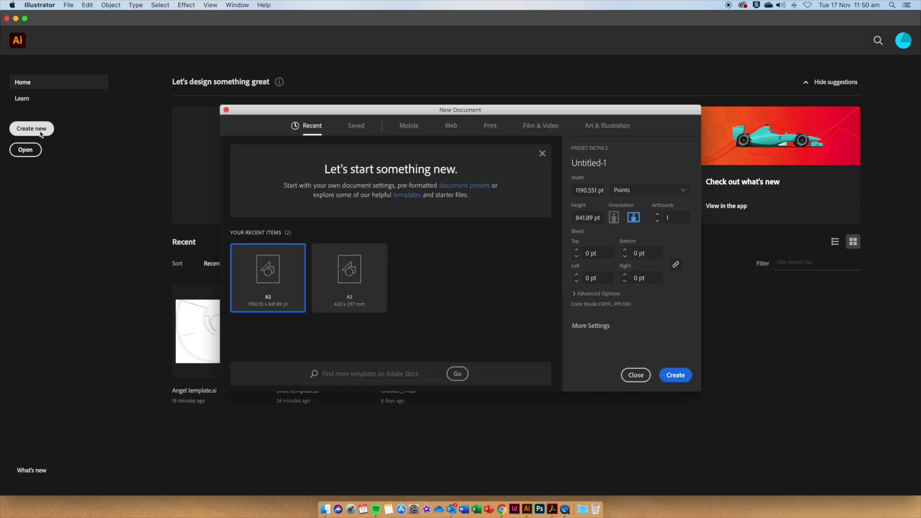
left_click(490, 128)
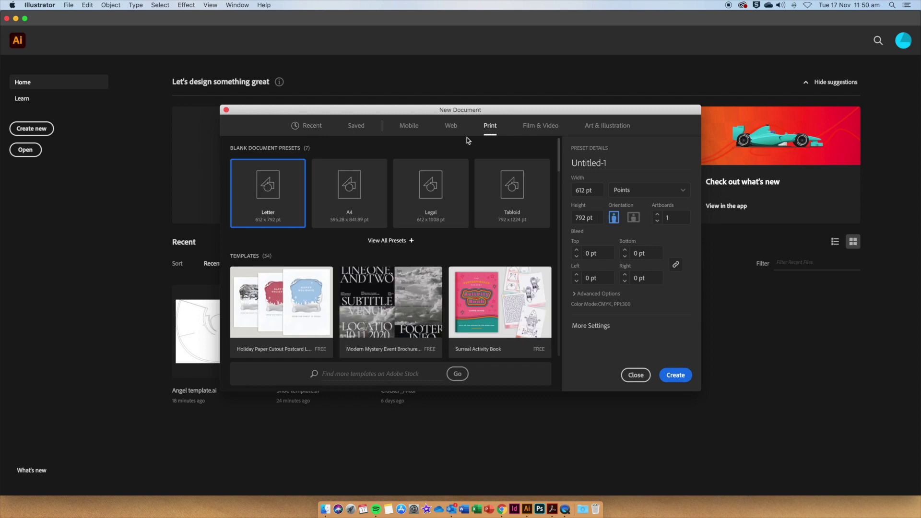
left_click(375, 209)
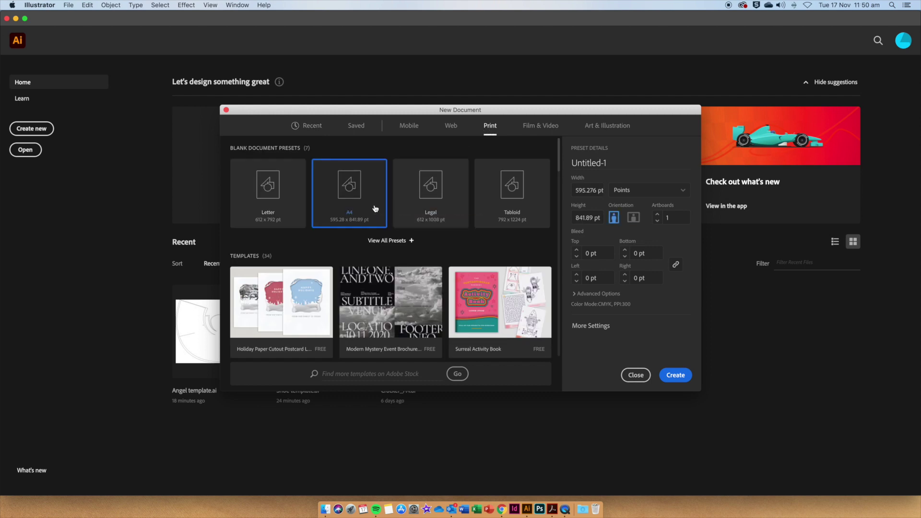
scroll(384, 208, "down", 1)
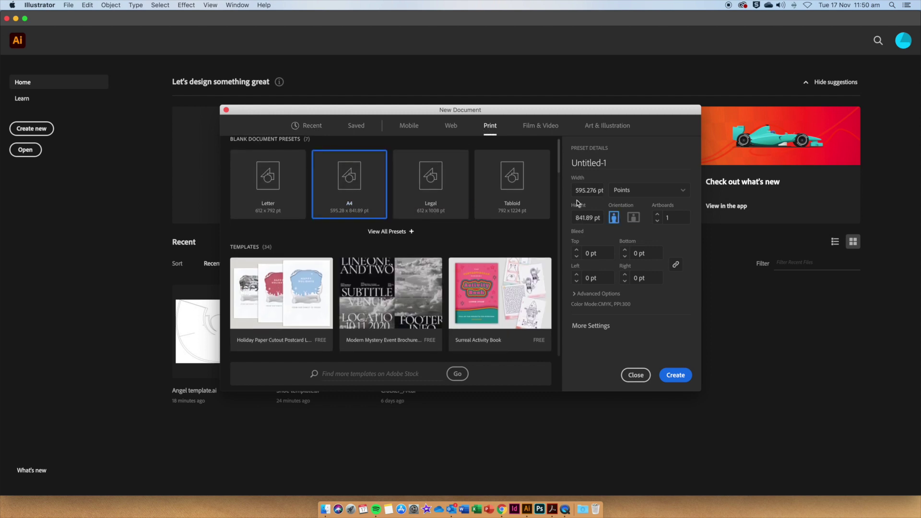
left_click(634, 218)
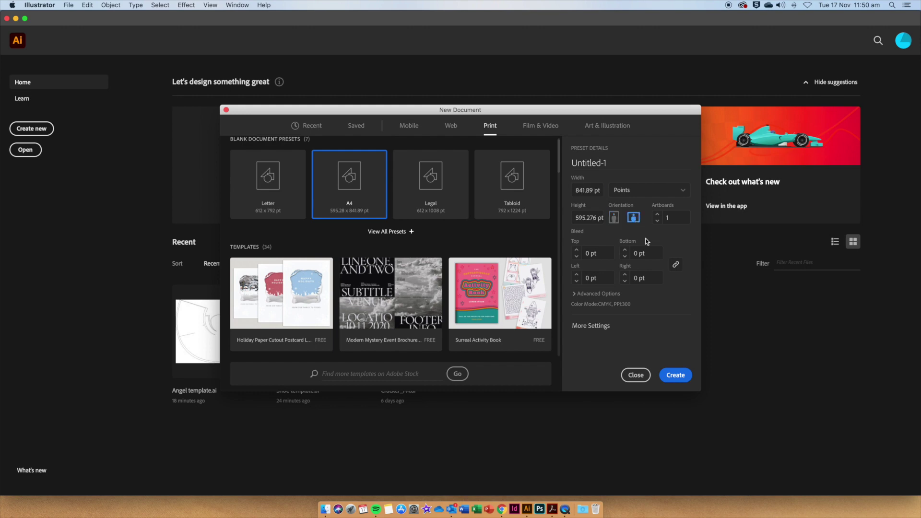
left_click(675, 375)
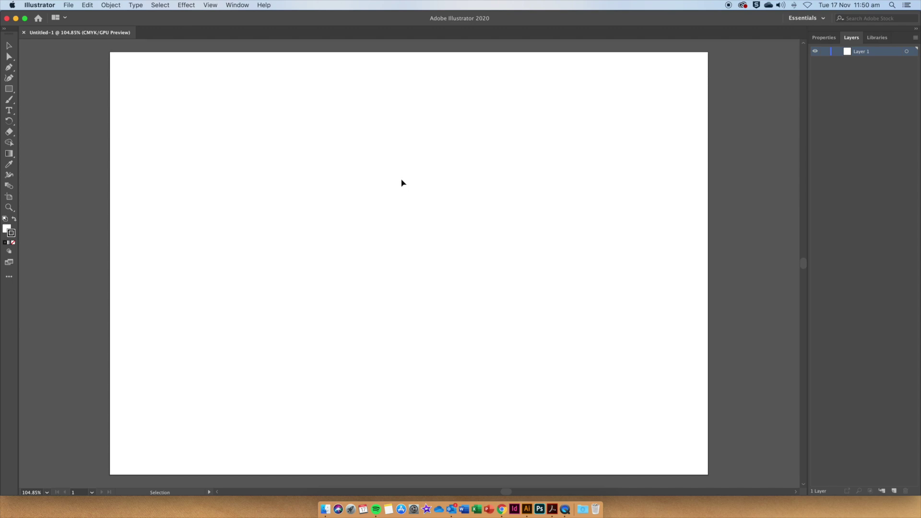
Draw a circle about 120.89 pt wide with the Ellipse tool in the artboard's upper left.
left_click(10, 89)
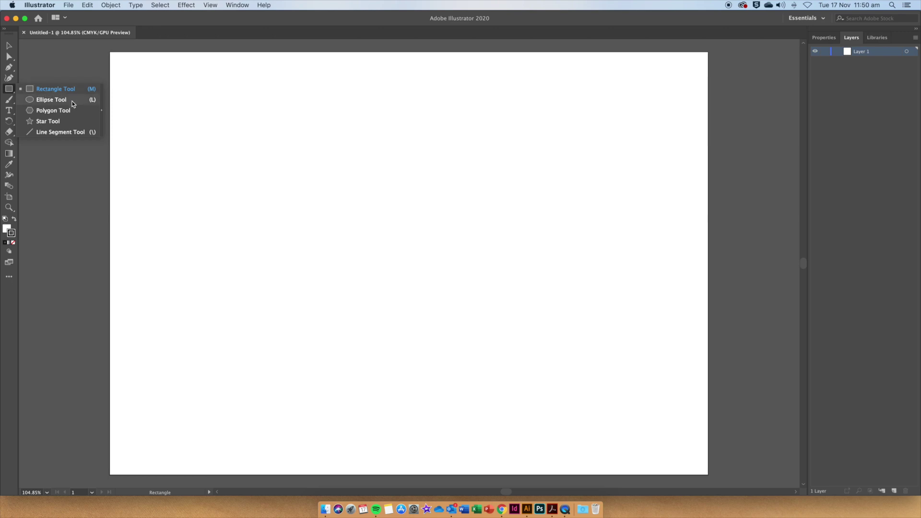
left_click(52, 100)
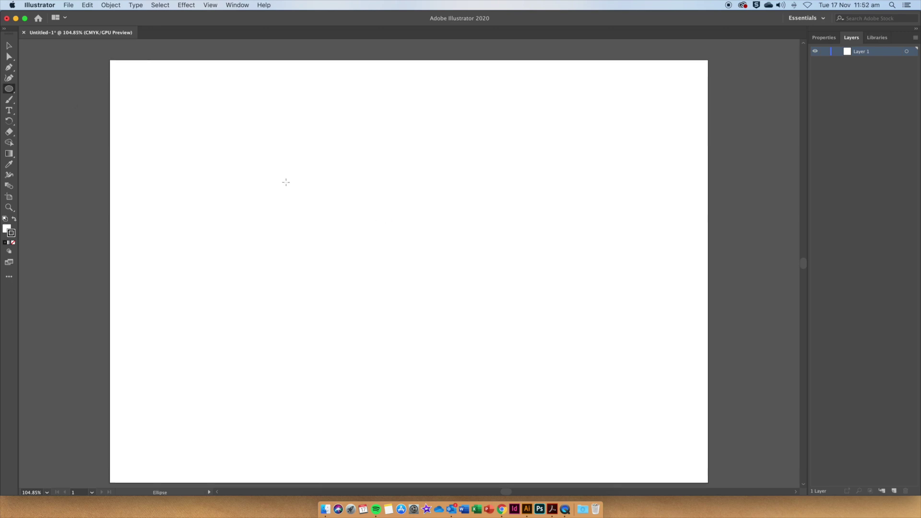
left_click_drag(286, 182, 364, 247)
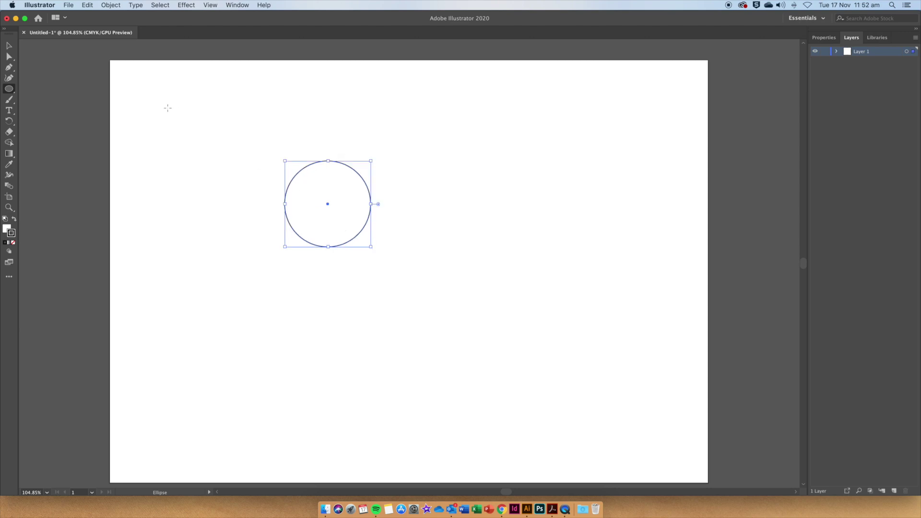
left_click(9, 57)
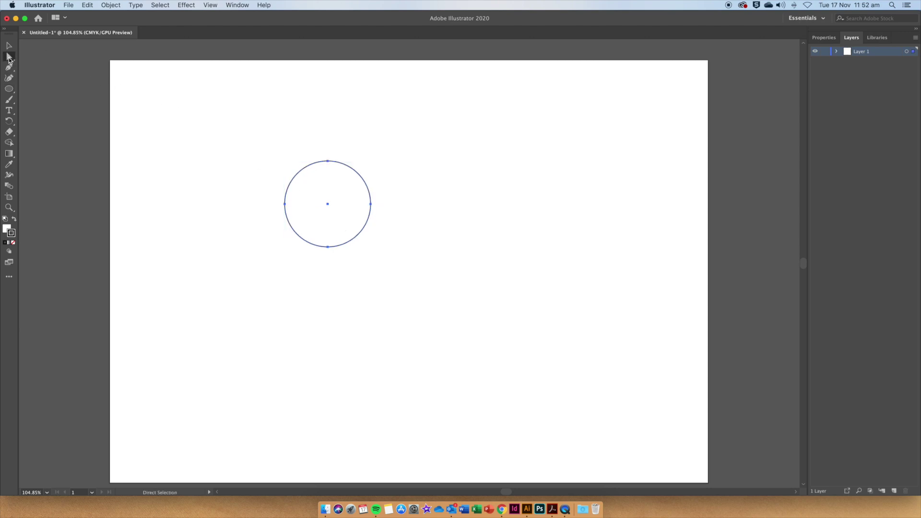
Delete the circle's bottom anchor point so only the upper semicircular arc remains.
left_click(448, 246)
left_click(328, 247)
key("Delete")
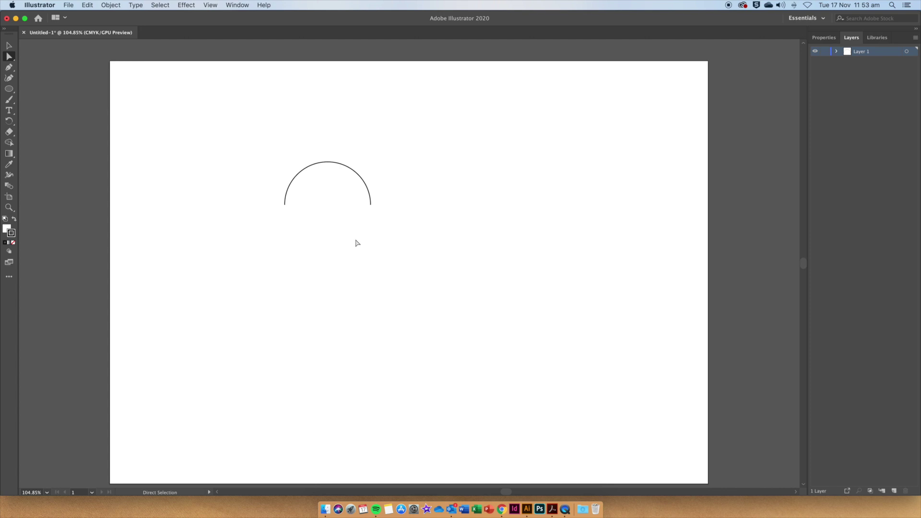
Draw a straight vertical line with the Line Segment tool down from the arc's right endpoint.
left_click(9, 89)
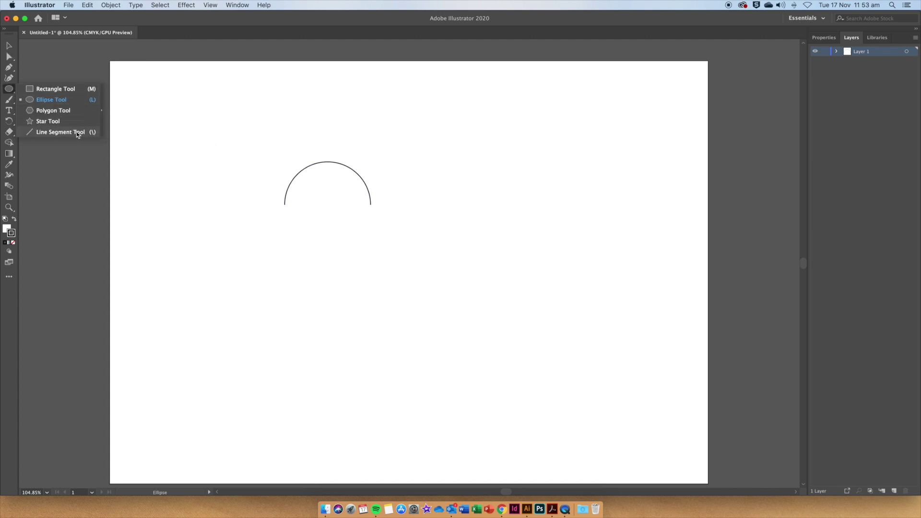
left_click(76, 131)
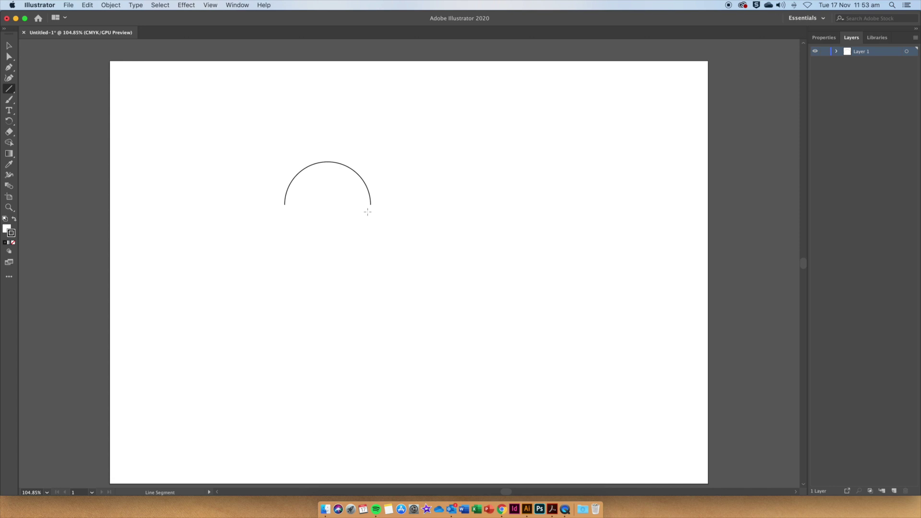
left_click_drag(371, 209, 391, 354)
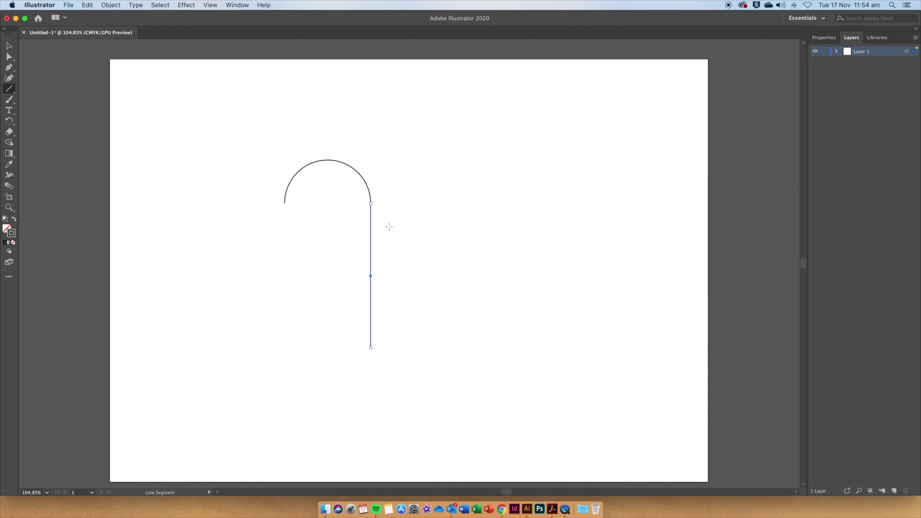
Zoom in and nudge the vertical line up onto the arc's end, then select both paths.
key("super")
key("super+equal")
key("super+equal")
key("super+equal")
key("super+equal")
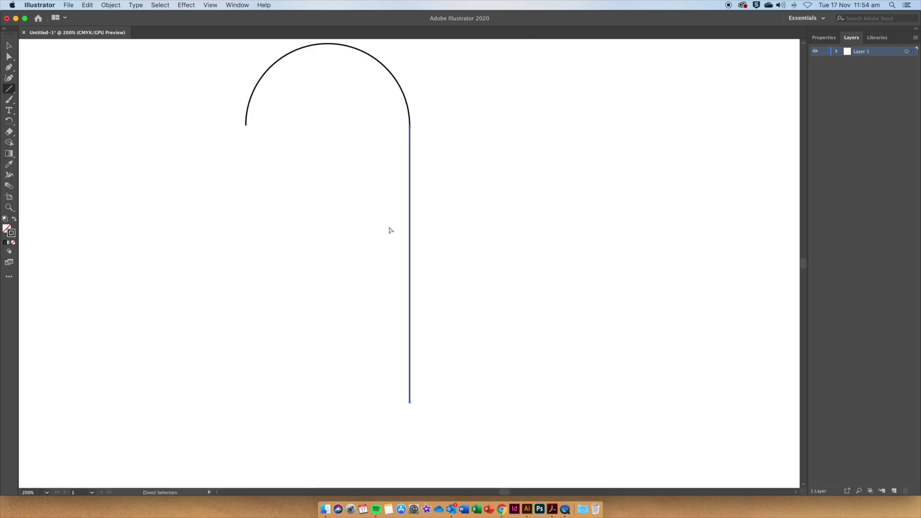
left_click_drag(427, 182, 430, 418)
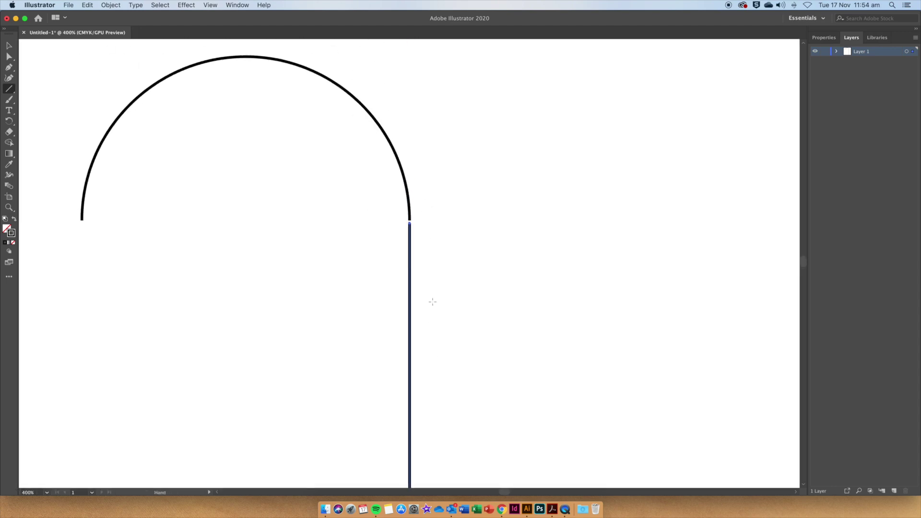
key("super+equal")
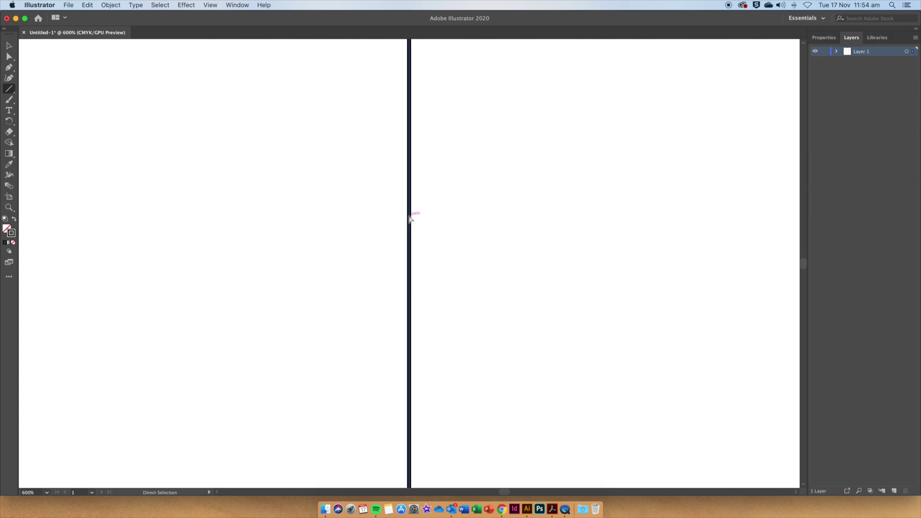
scroll(465, 116, "up", 10)
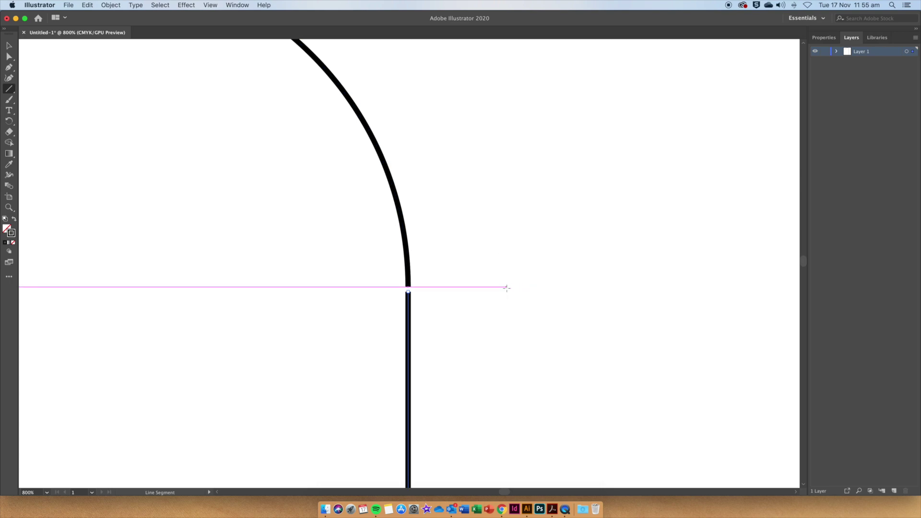
key("super+a")
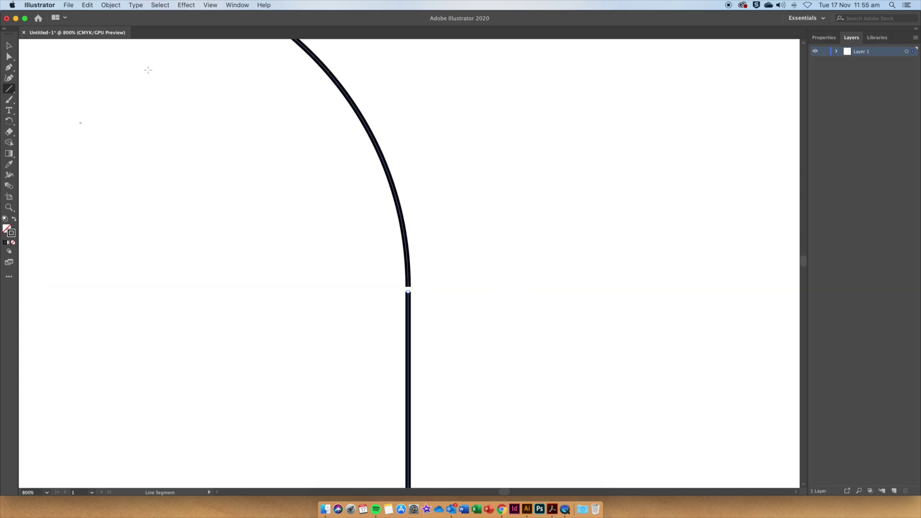
left_click(8, 47)
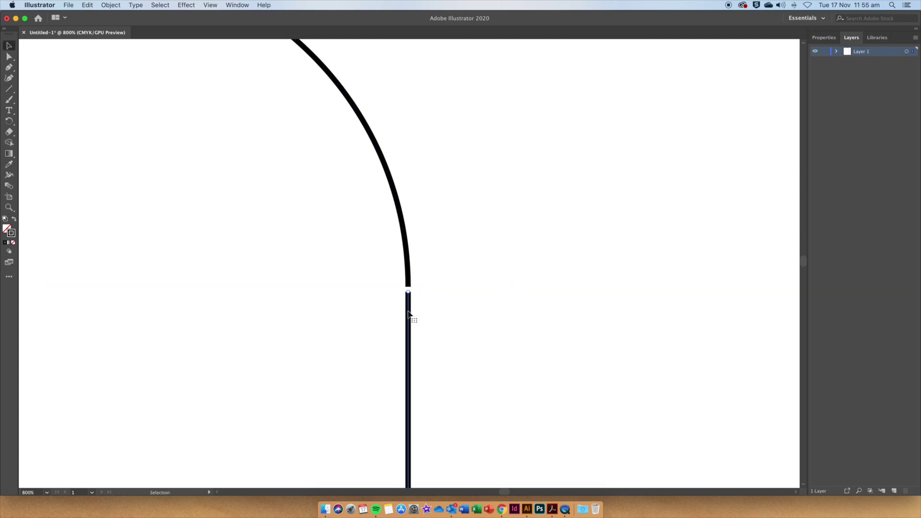
left_click_drag(409, 311, 409, 306)
key("super+a")
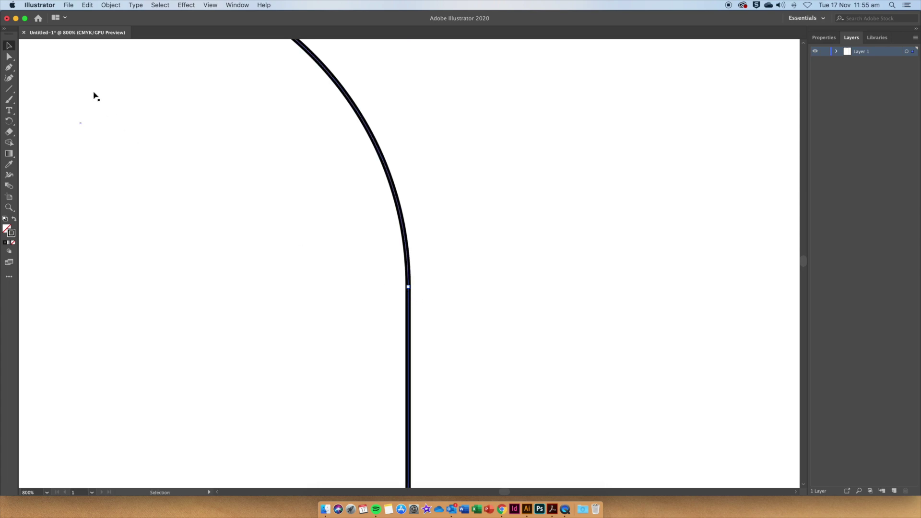
left_click(8, 57)
Join the arc and the vertical line at their shared end point into one path.
left_click_drag(465, 325, 373, 273)
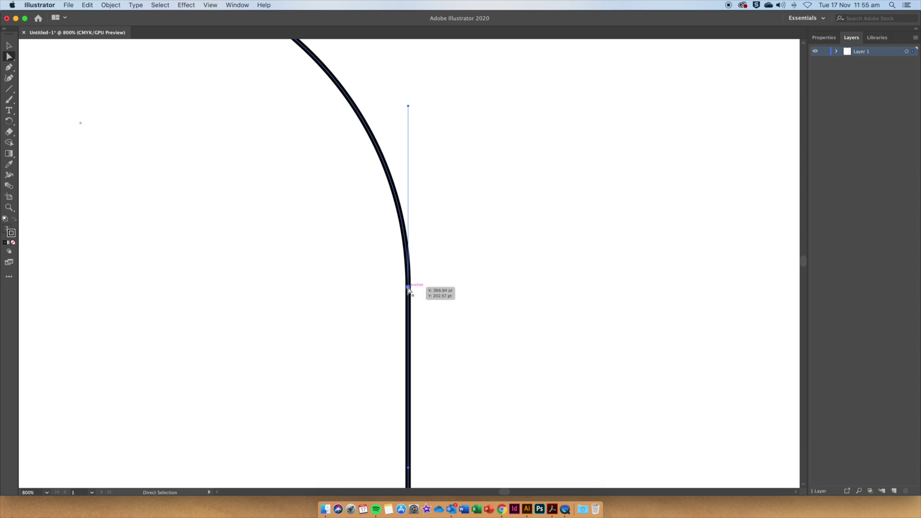
right_click(408, 288)
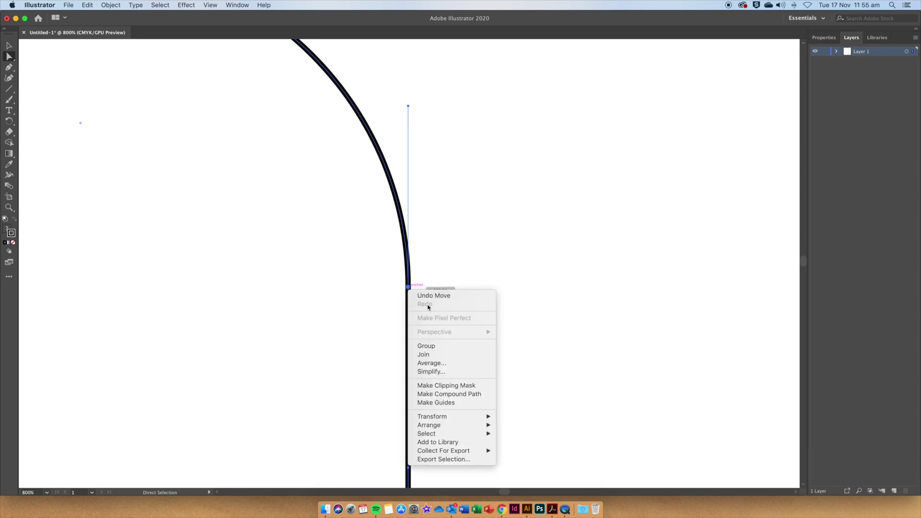
left_click(424, 355)
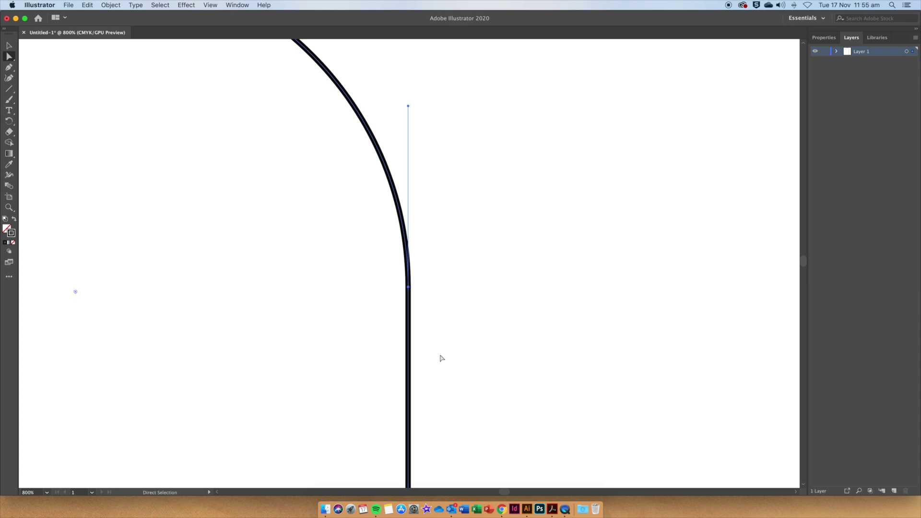
Fit the artboard in view and give the hook a 50 pt stroke with round caps.
key("super")
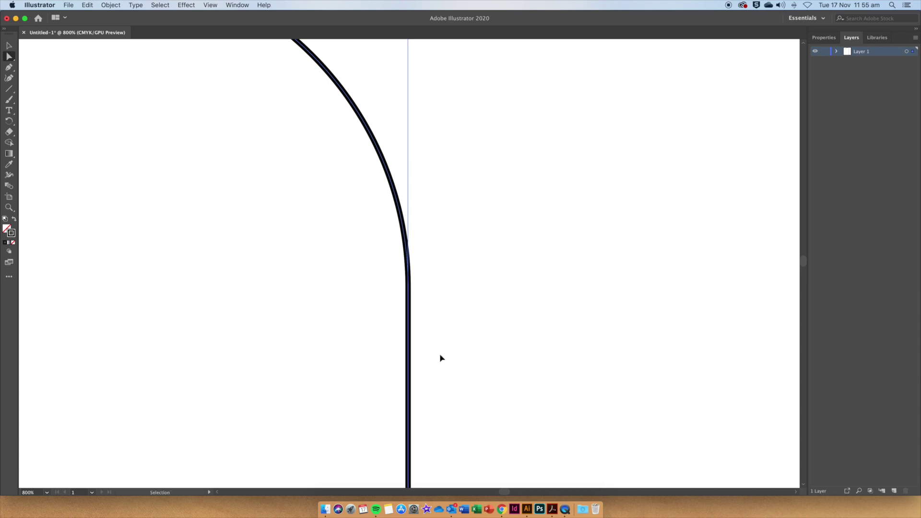
key("super+0")
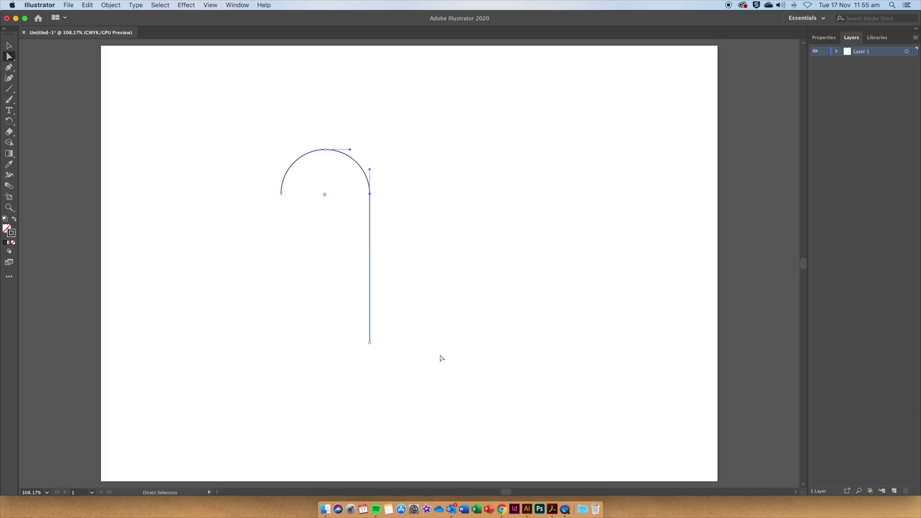
key("v")
left_click(235, 6)
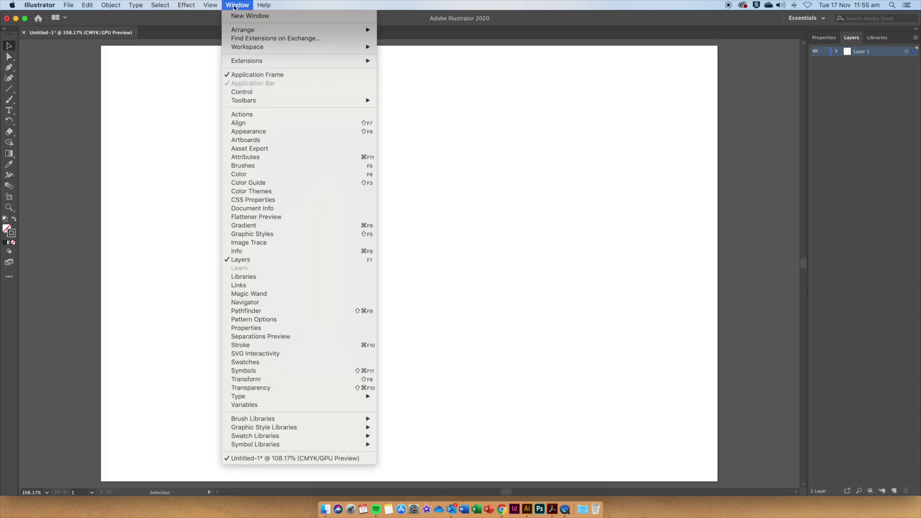
left_click(274, 347)
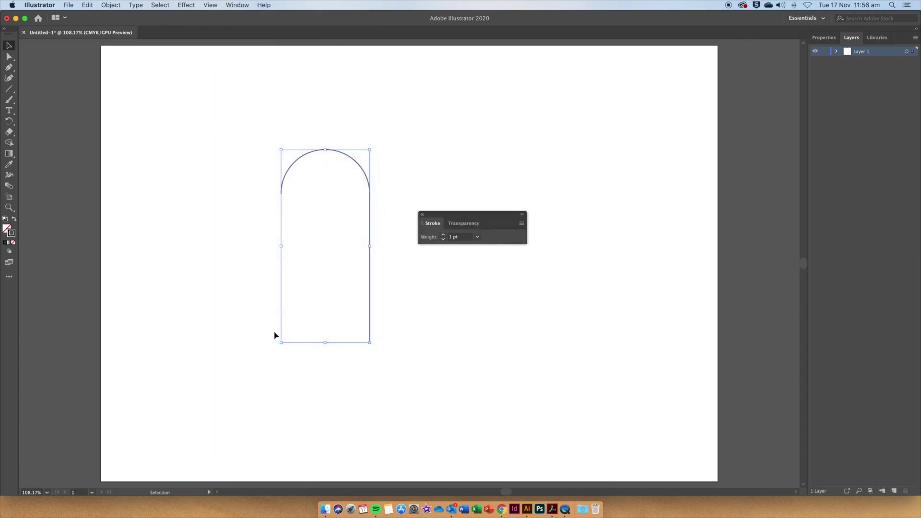
left_click(521, 224)
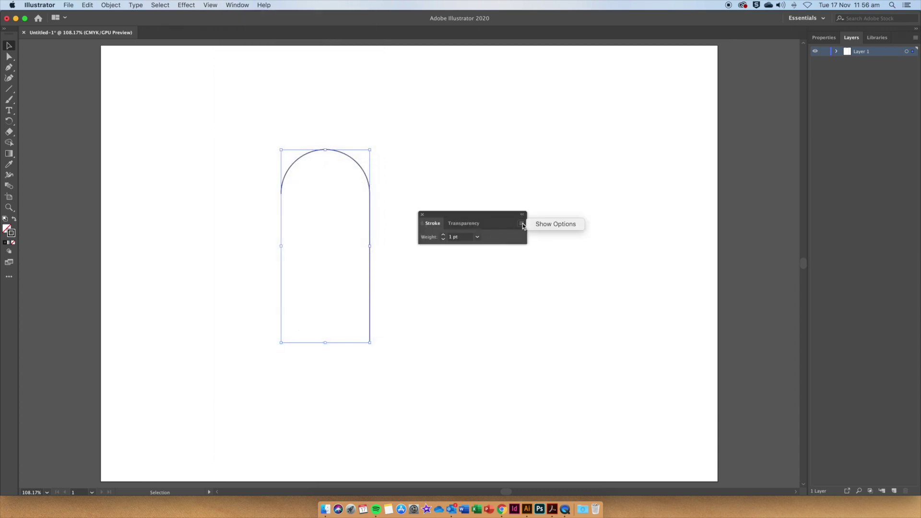
left_click(573, 226)
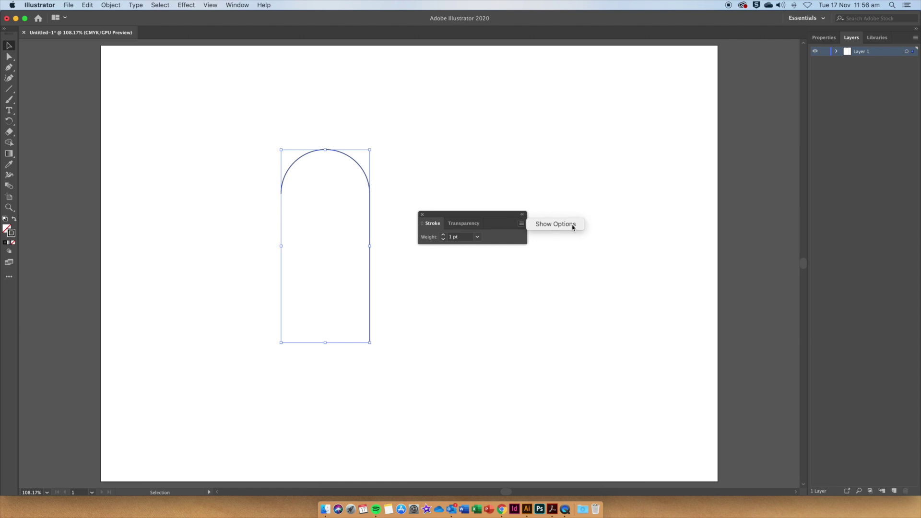
double_click(463, 239)
type("50")
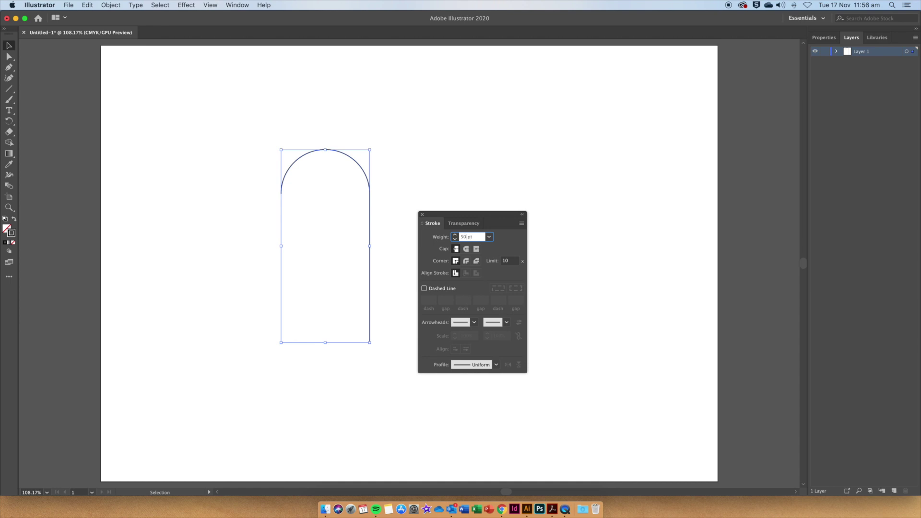
key("Tab")
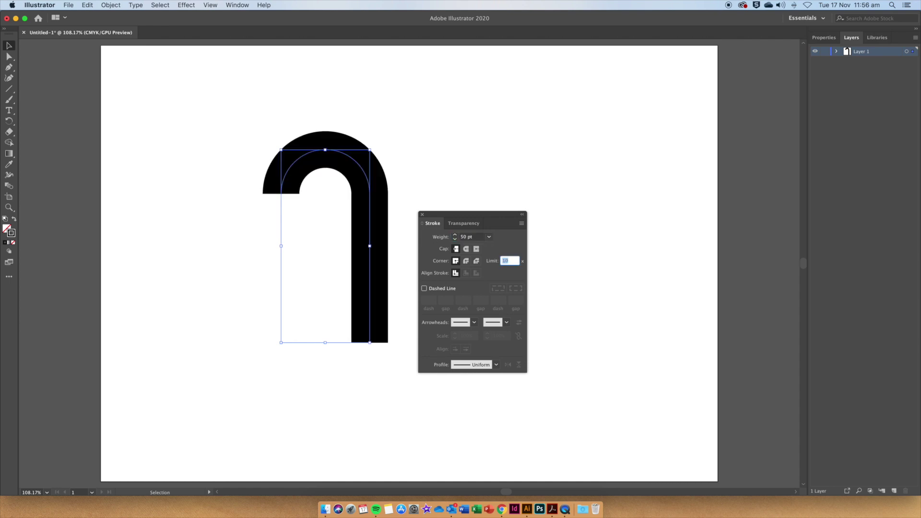
key("Return")
left_click(467, 249)
left_click_drag(475, 216, 735, 156)
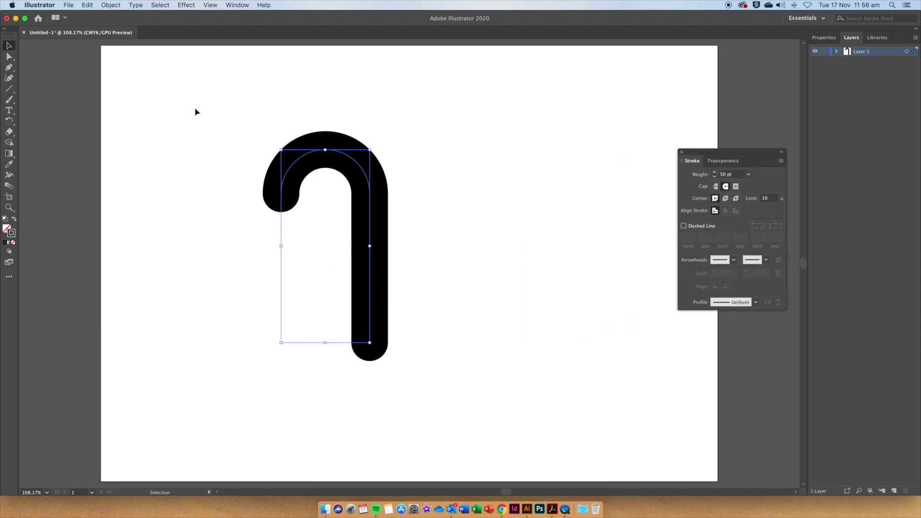
Expand the thick stroke into a filled shape using Object > Expand with Fill and Stroke.
left_click(110, 5)
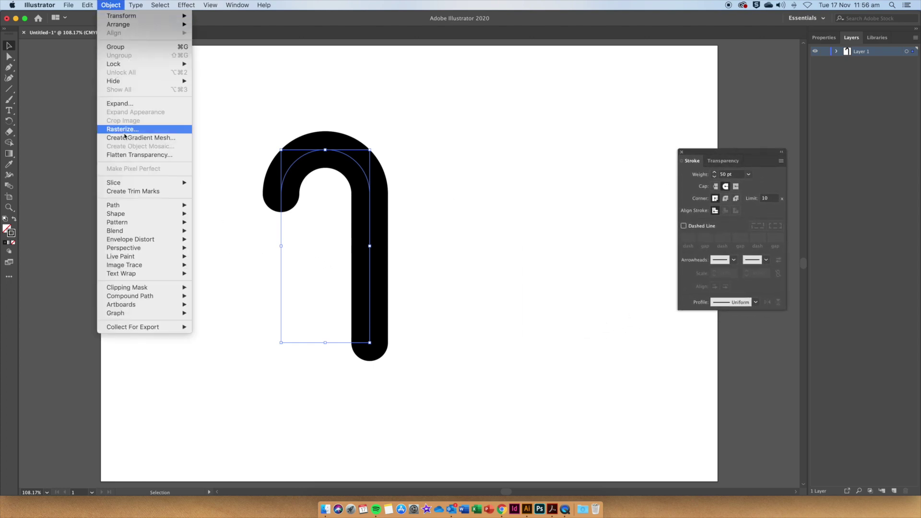
left_click(127, 104)
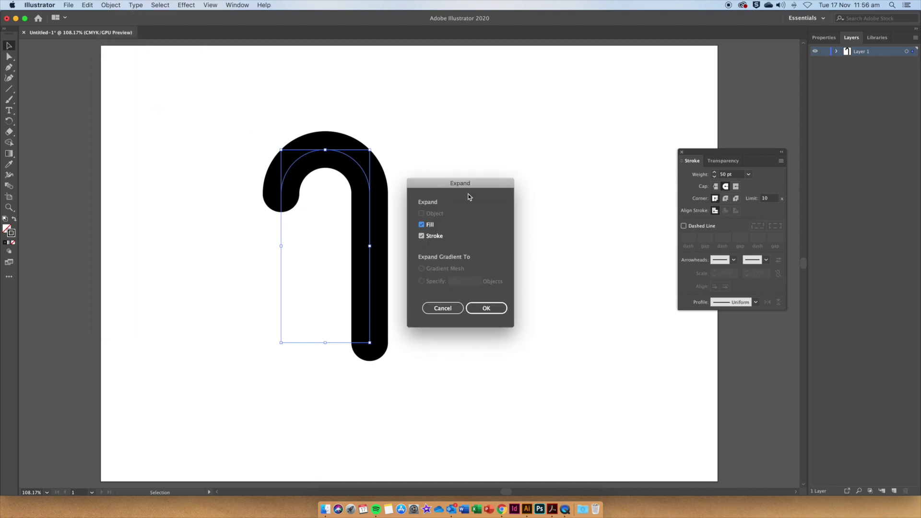
left_click(486, 310)
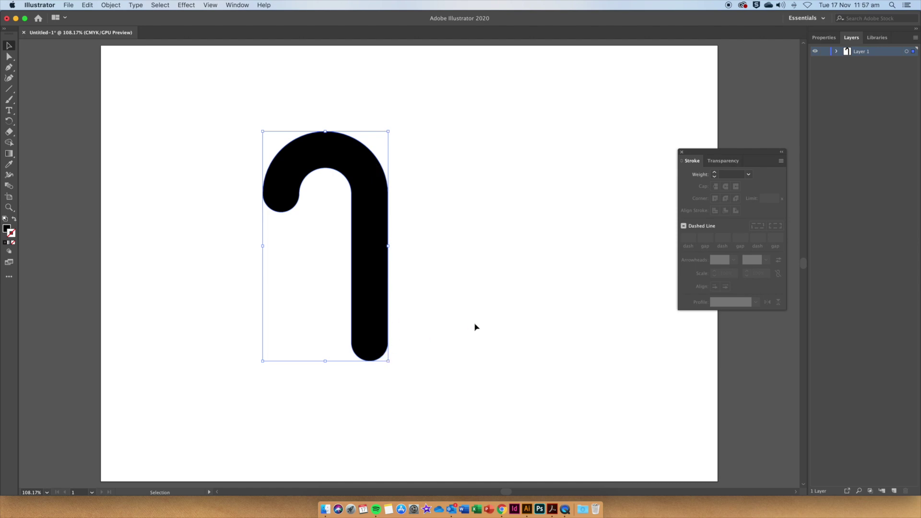
Change the candy cane's fill to bright red #F9082D (C0 M100 Y87 K0), then deselect it.
left_click(8, 230)
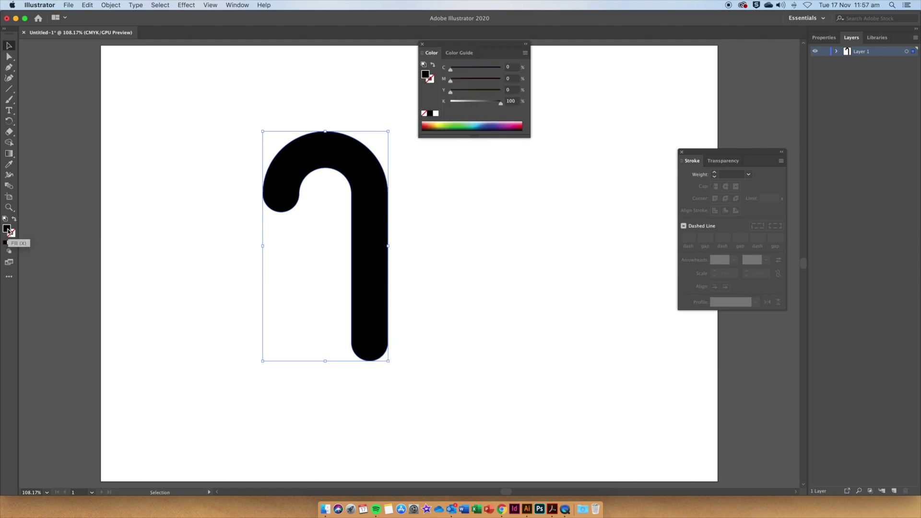
double_click(9, 231)
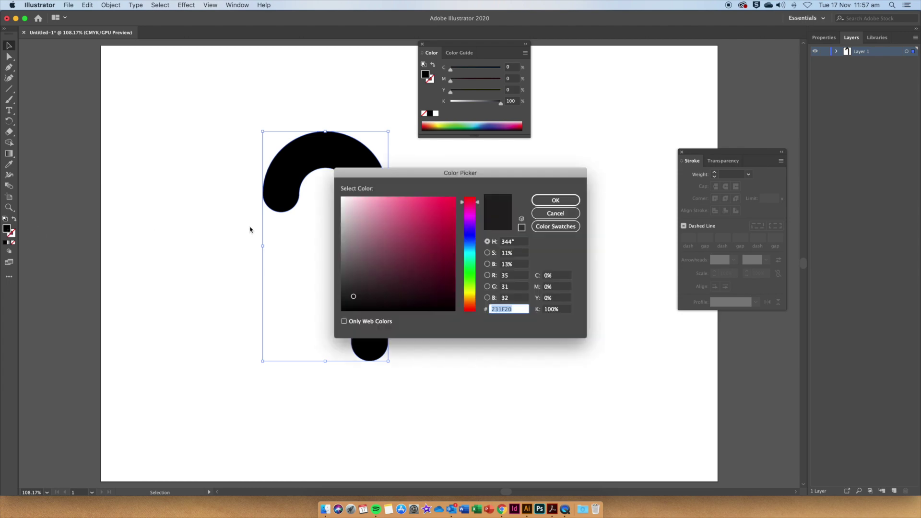
left_click(479, 204)
left_click(478, 201)
left_click(450, 200)
left_click_drag(450, 200, 477, 200)
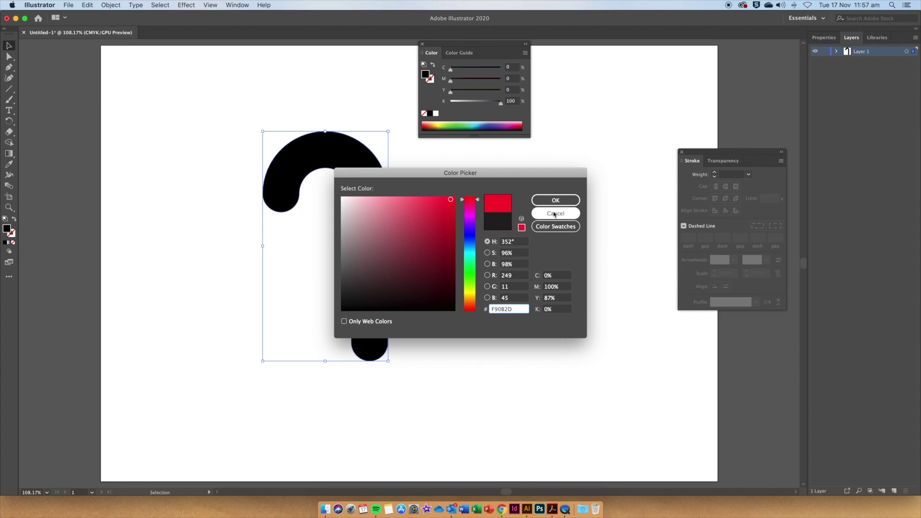
left_click(556, 202)
left_click(138, 277)
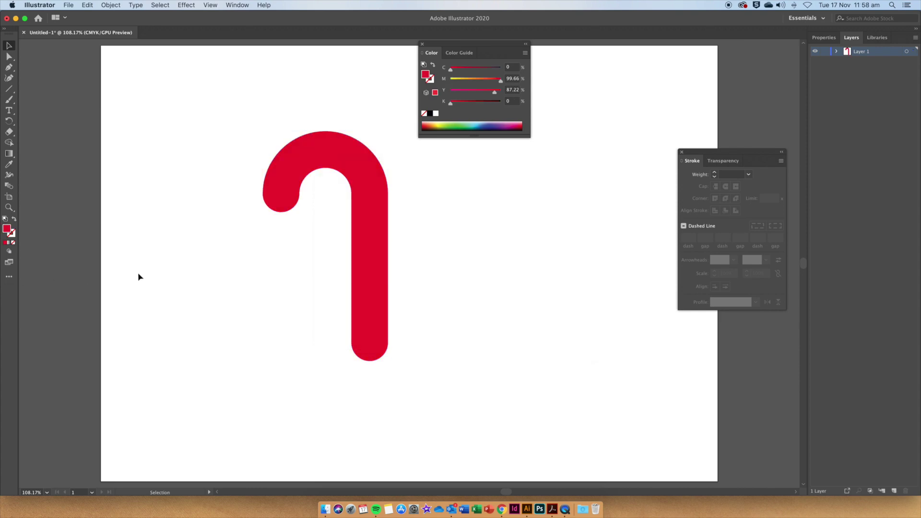
Add the Arc Tool to the toolbar from the All Tools drawer, then close the drawer.
left_click(13, 277)
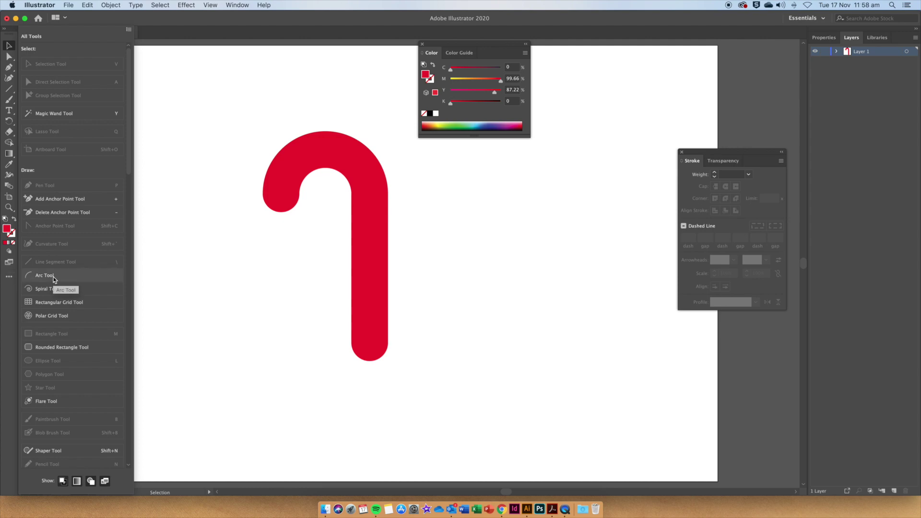
left_click_drag(51, 278, 10, 92)
left_click_drag(10, 92, 9, 92)
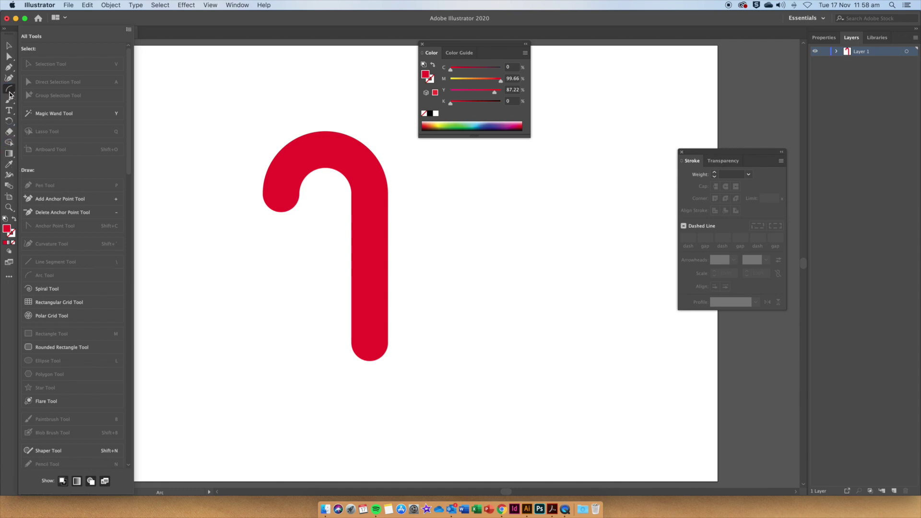
left_click(10, 277)
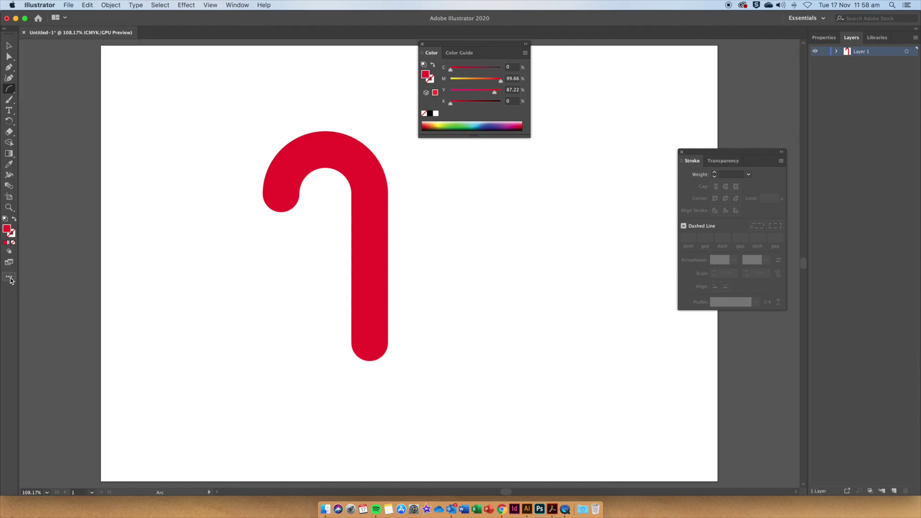
left_click(12, 91)
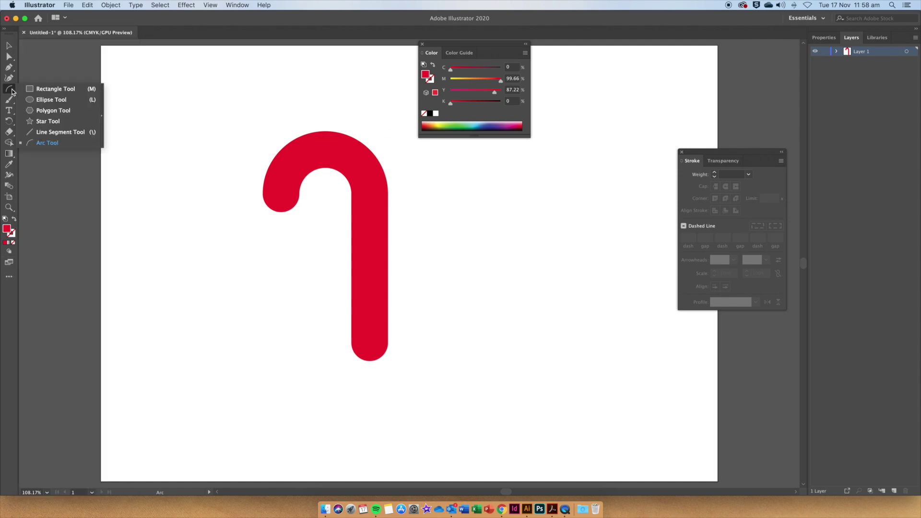
Draw a thin arc across the cane's lower stem, then tilt and nudge it into place.
left_click(59, 142)
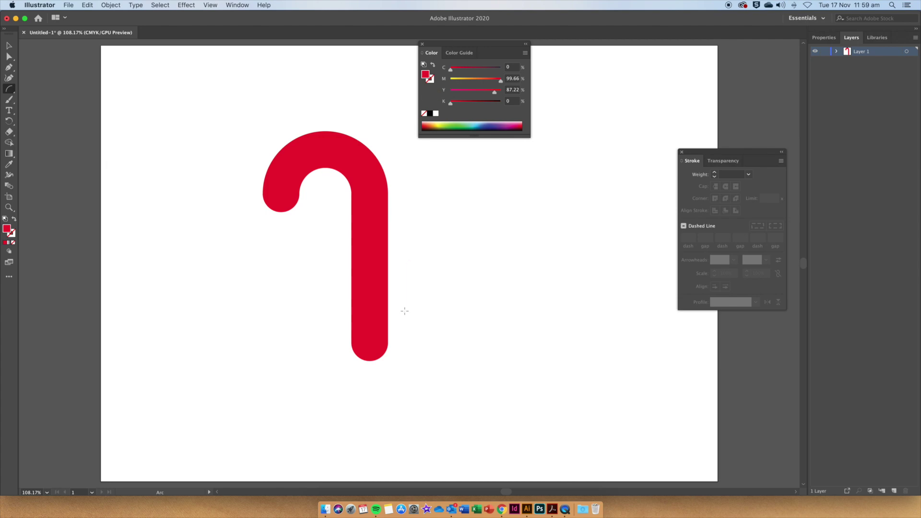
left_click_drag(403, 309, 343, 351)
left_click(9, 46)
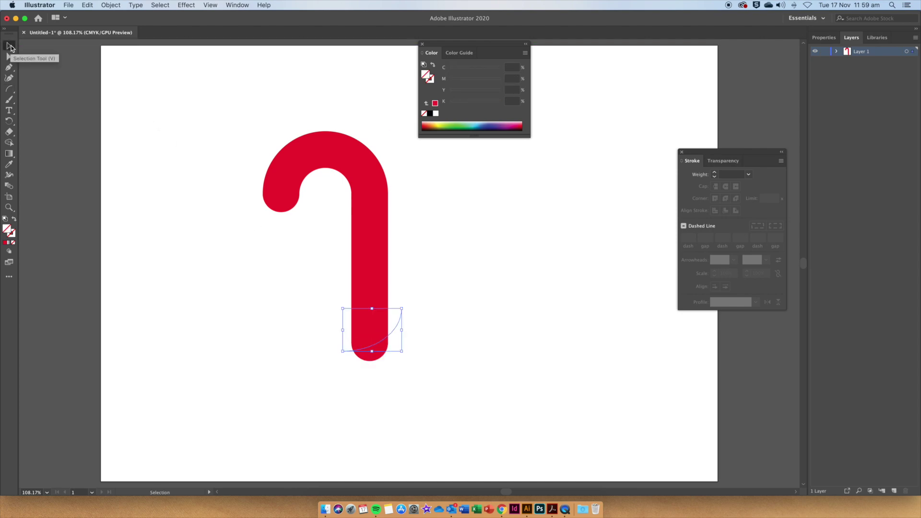
left_click_drag(406, 307, 370, 344)
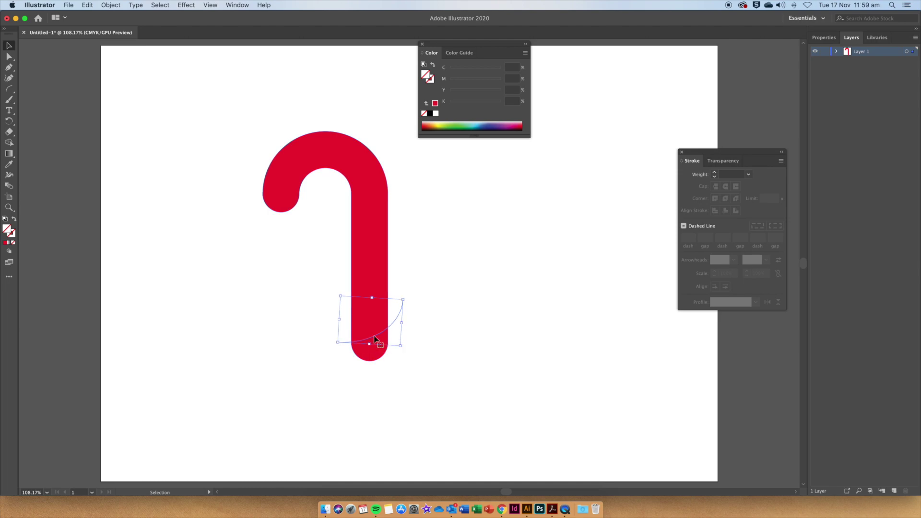
mouse_move(405, 304)
left_mouse_down()
mouse_move(406, 294)
mouse_move(402, 310)
mouse_move(405, 302)
left_mouse_up()
left_click(415, 296)
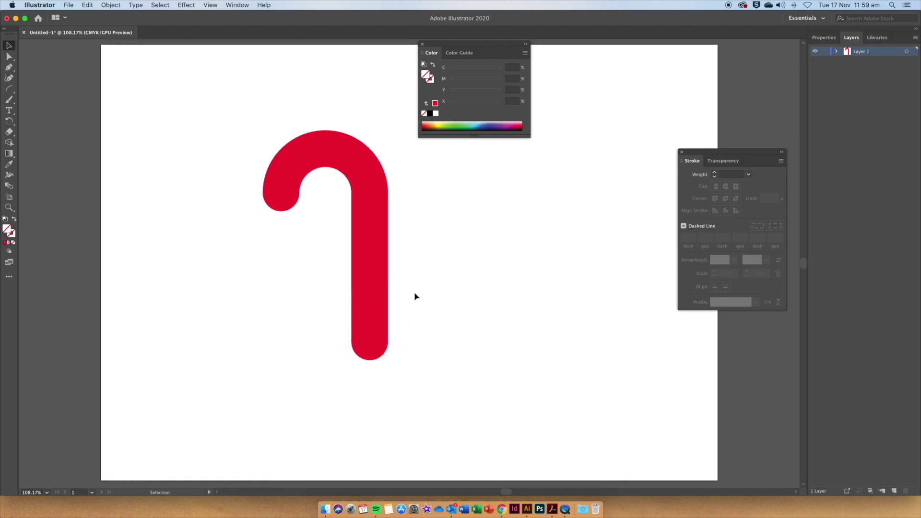
Alt-drag rotated arc copies up the cane to the hook, then select the cane and all arcs.
left_click(394, 315)
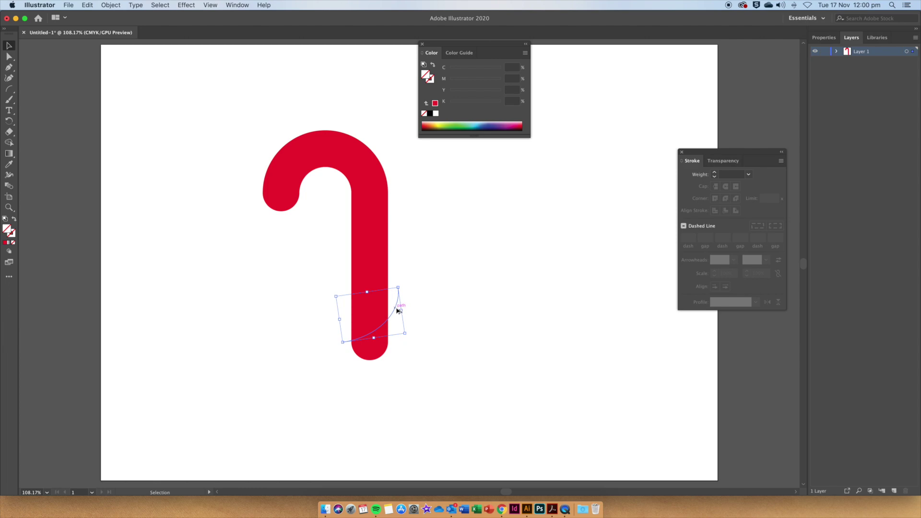
left_click_drag(397, 309, 351, 154)
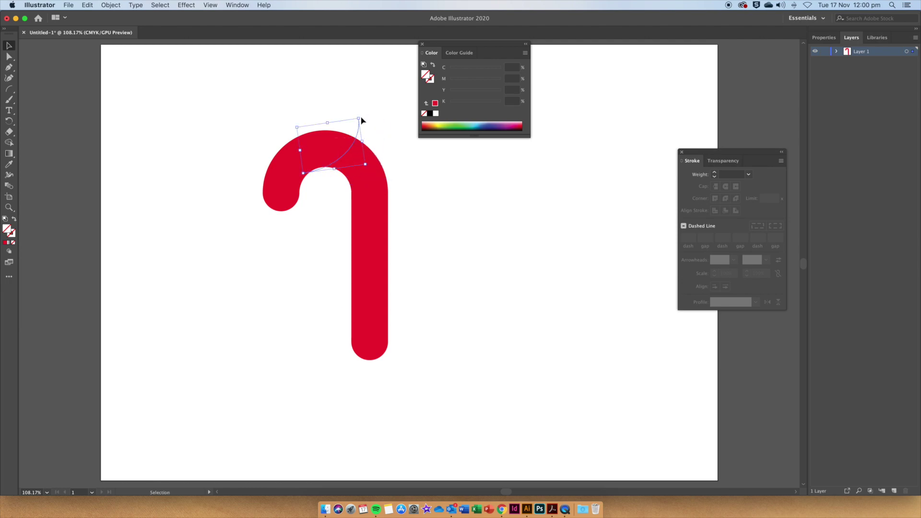
left_click_drag(362, 122, 293, 199)
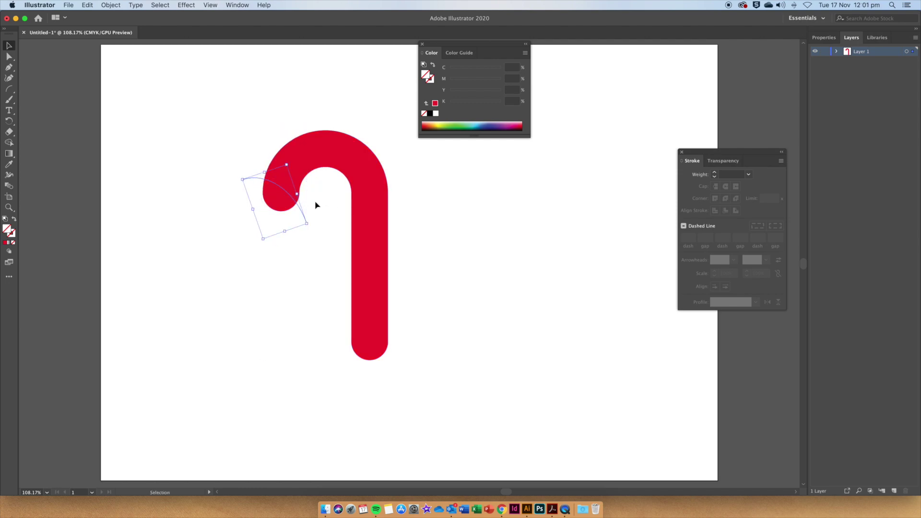
left_click(317, 206)
left_click_drag(206, 99, 443, 405)
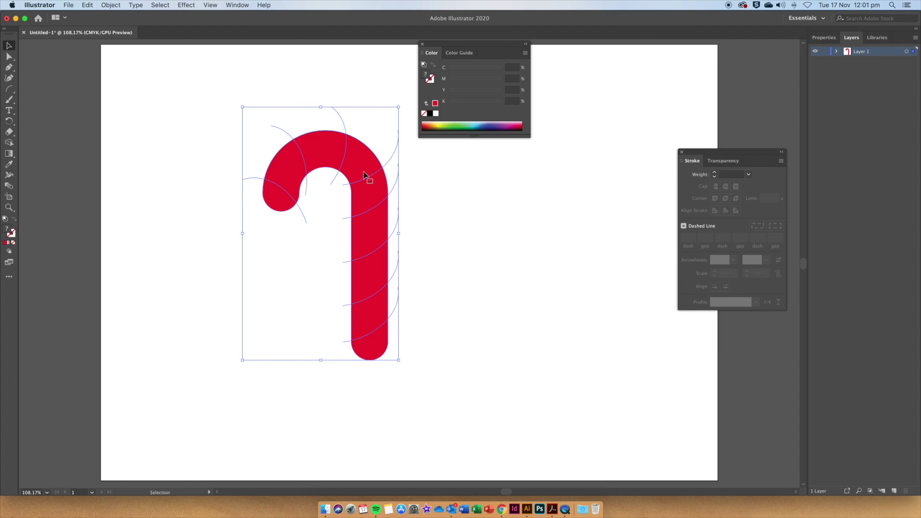
Open the Pathfinder panel from the Window menu and Divide the cane along the arcs.
left_click(237, 5)
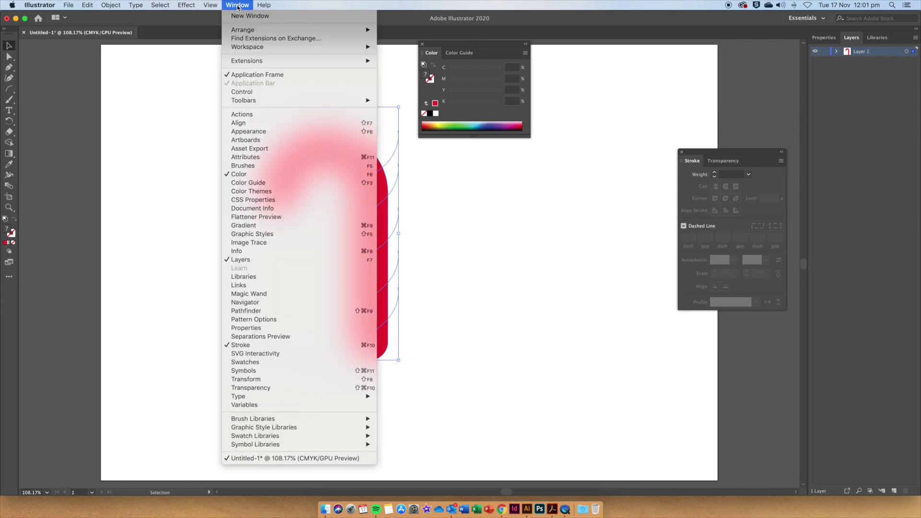
left_click(259, 313)
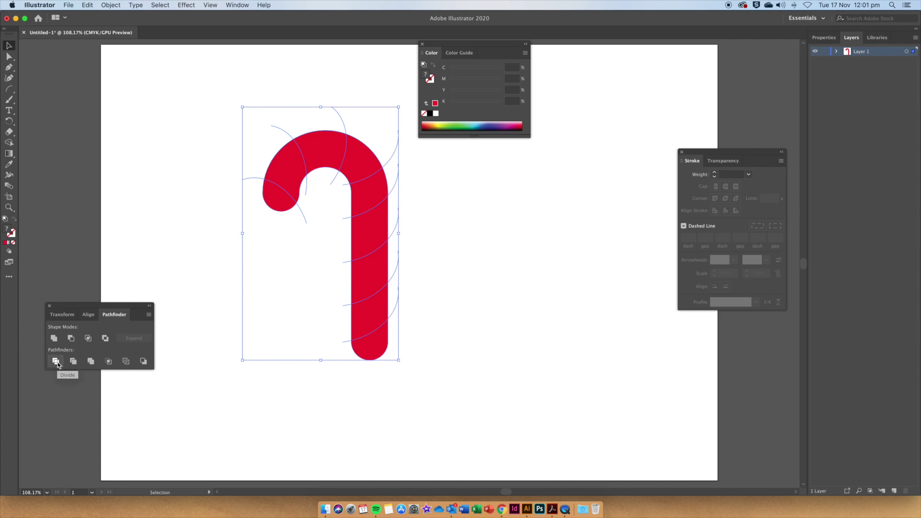
left_click(57, 362)
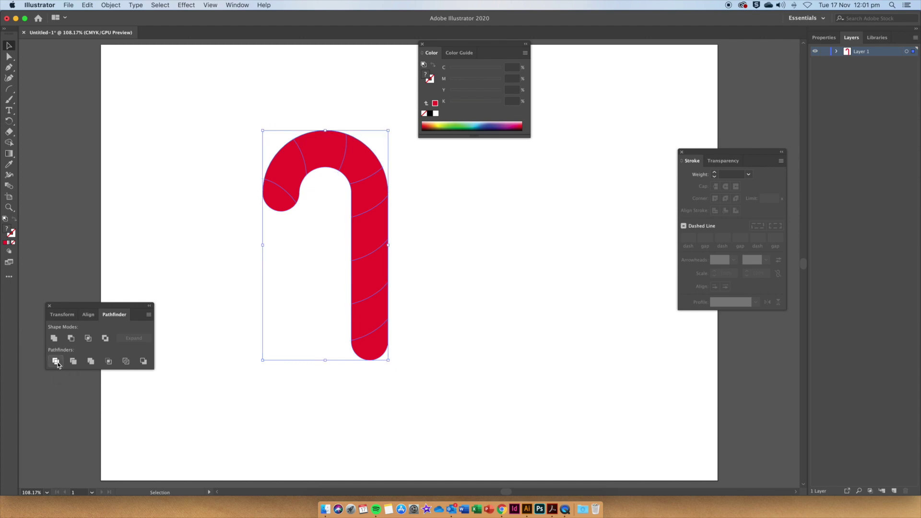
Click the divided pieces to check the cane is split, then deselect everything.
left_click(339, 249)
left_click(360, 189)
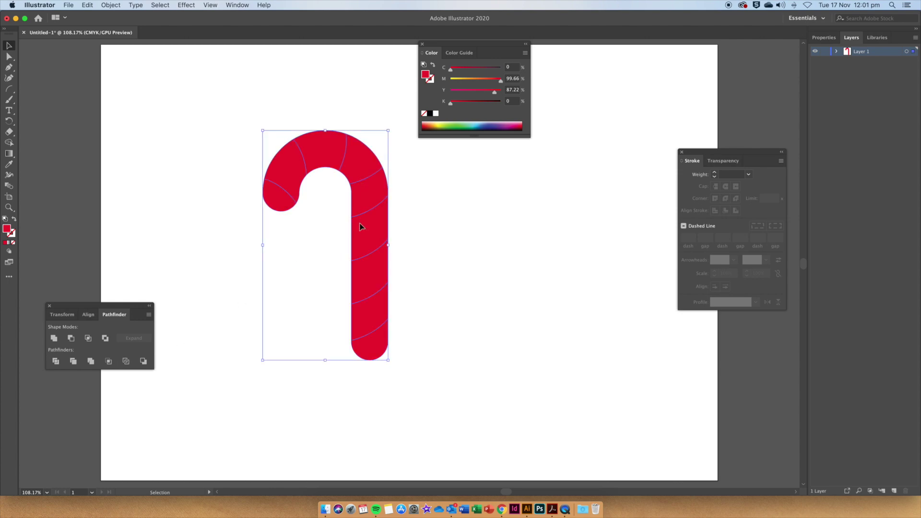
left_click(390, 315)
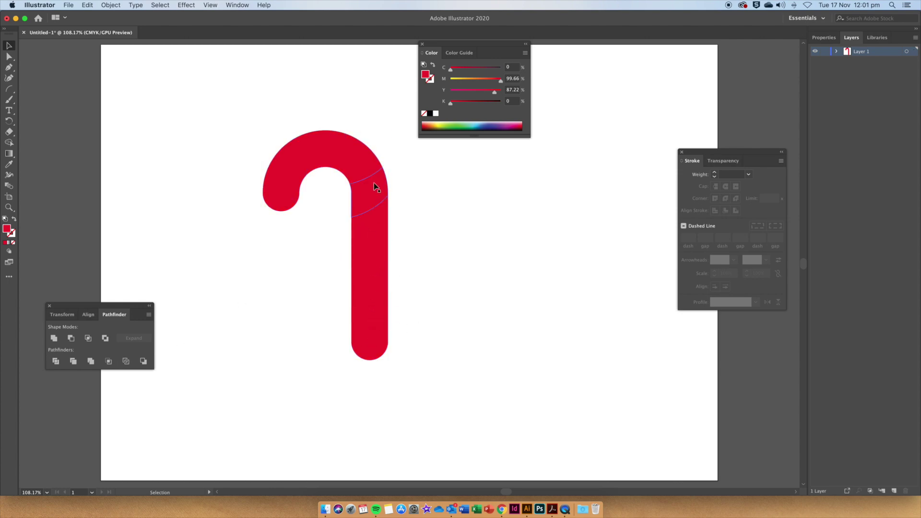
left_click(383, 247)
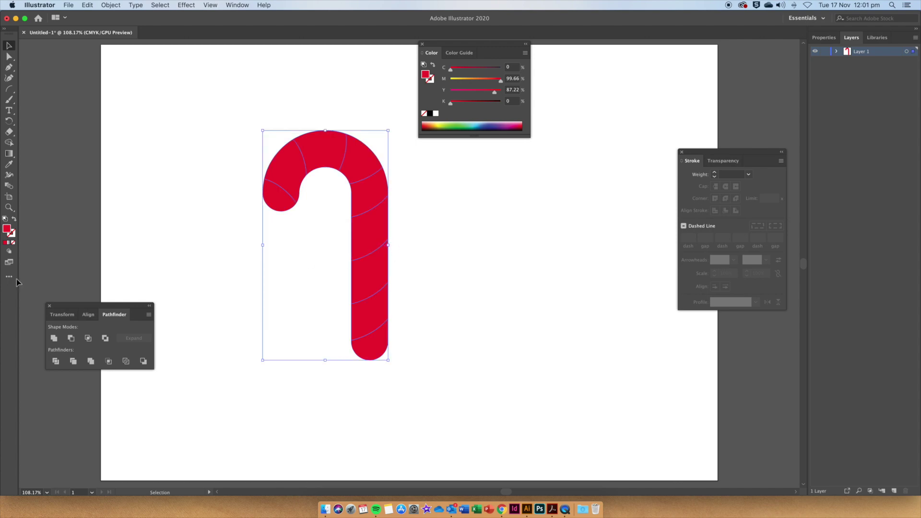
left_click(434, 242)
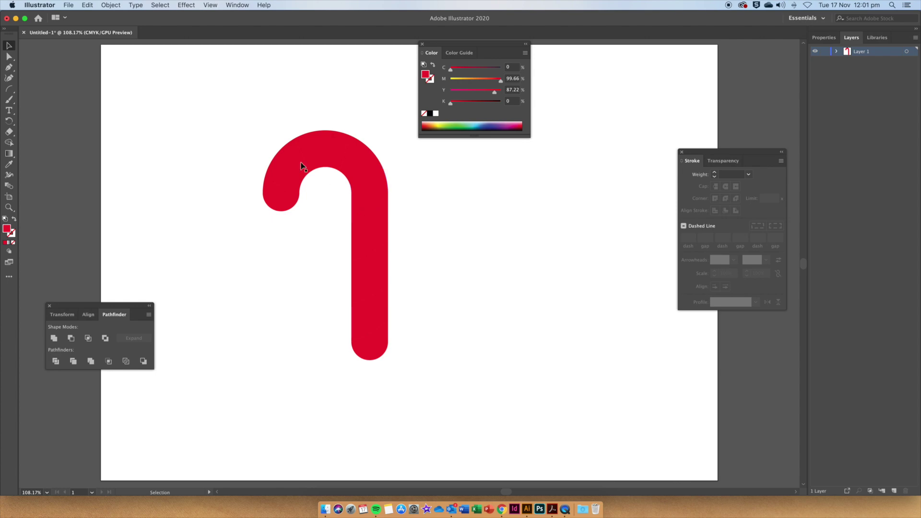
Direct-select six alternating stripe segments from hook tip to base and open the fill Color Picker.
left_click(9, 56)
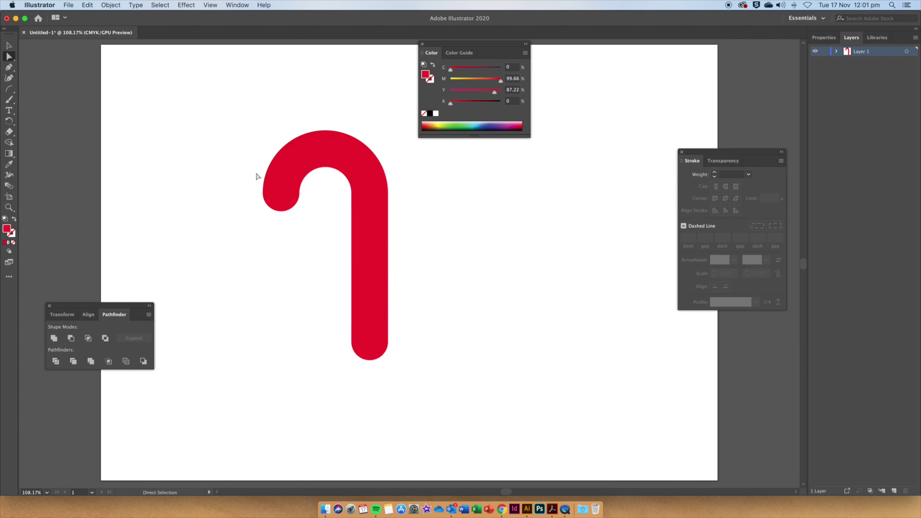
scroll(273, 195, "down", 1)
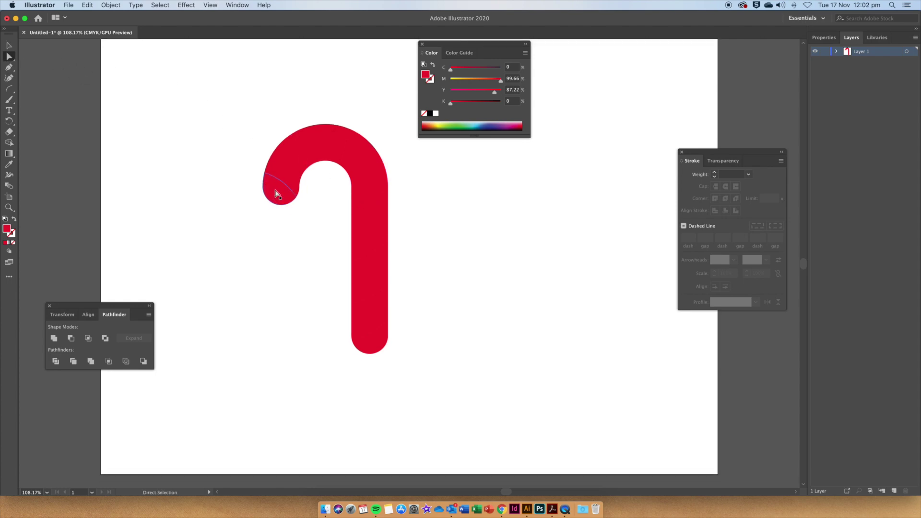
left_click(277, 194)
left_click(311, 154, "shift")
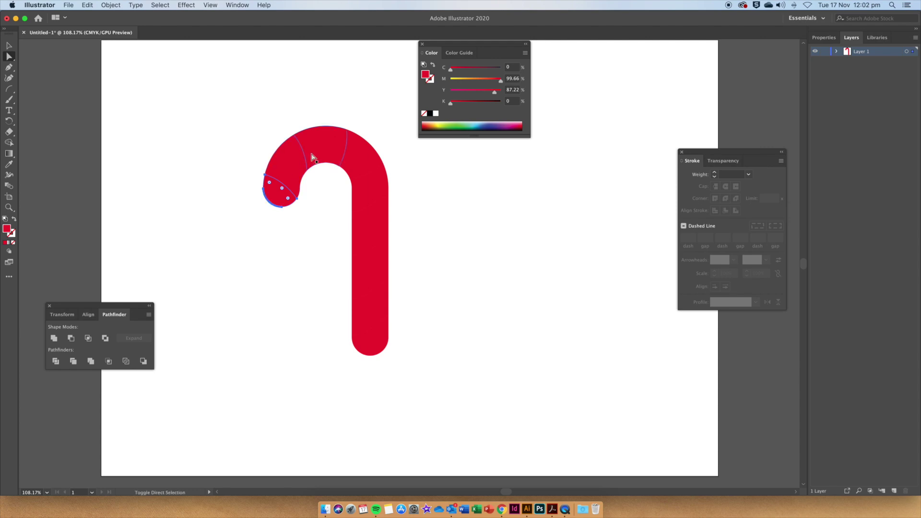
left_click(384, 188, "shift")
left_click(376, 262, "shift")
left_click(380, 307, "shift")
left_click(376, 346, "shift")
scroll(425, 175, "up", 1)
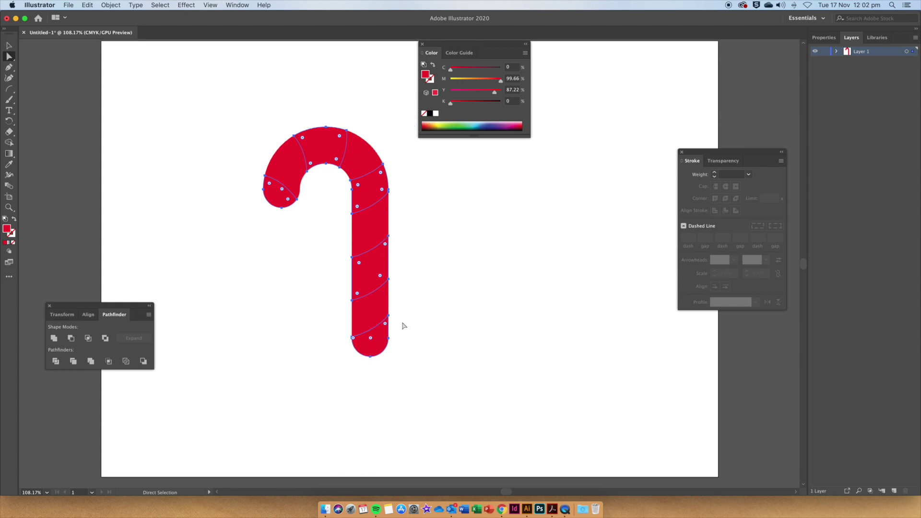
double_click(7, 229)
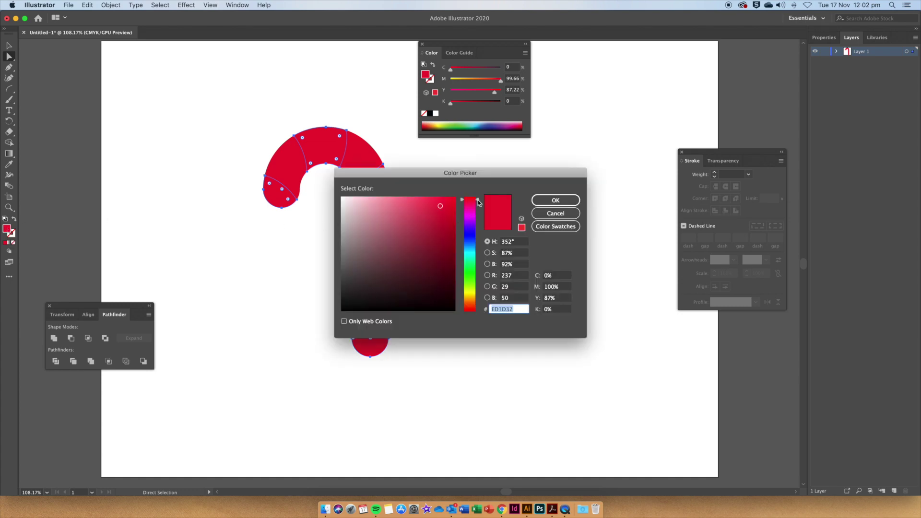
Fill the selected stripes with teal 1FEAEA (C56 M0 Y18 K0).
left_click_drag(478, 202, 480, 252)
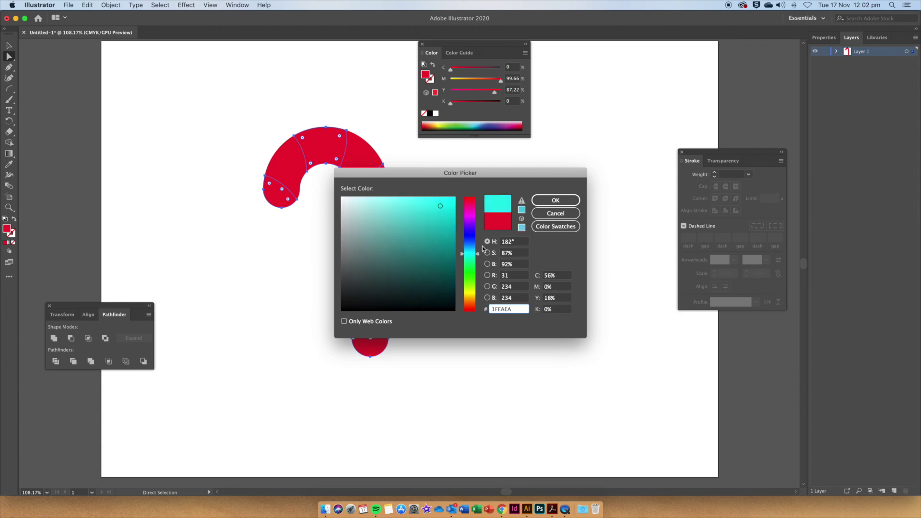
left_click(542, 203)
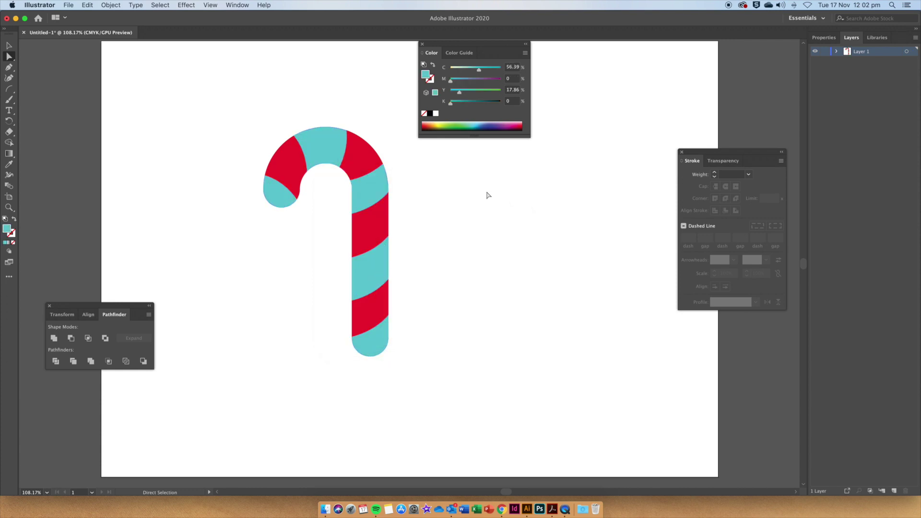